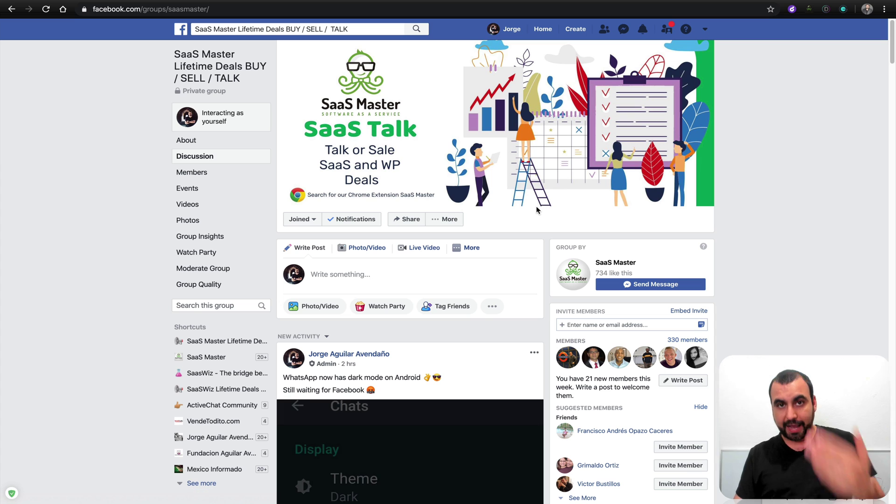
- Check the Groupboss leads dashboard, then view the single captured lead row in the SaaS Master sheet
click(445, 219)
click(124, 183)
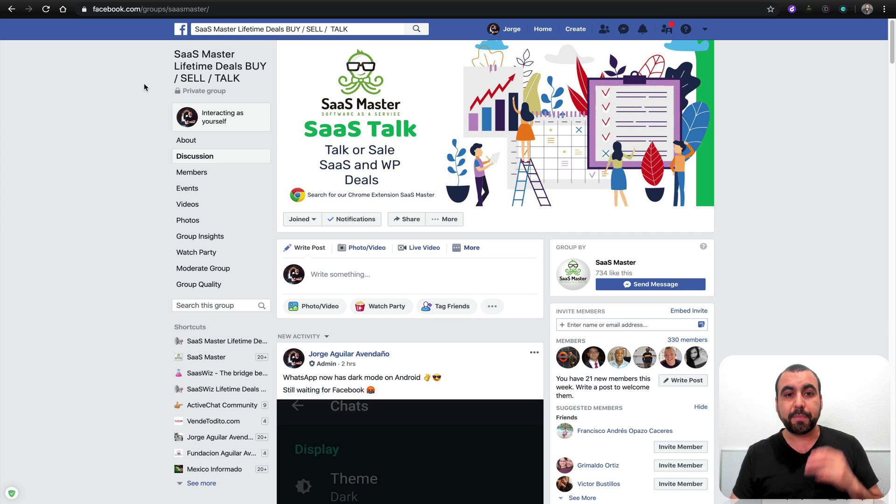
key(ctrl+Tab)
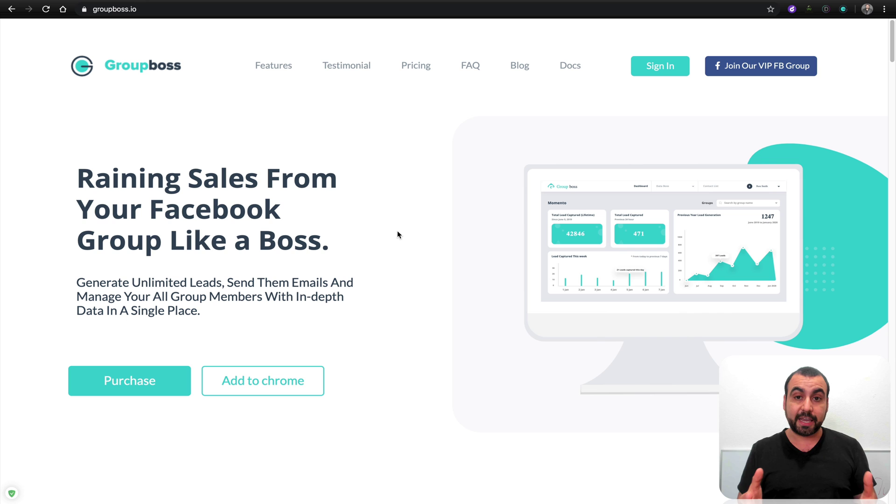
click(844, 9)
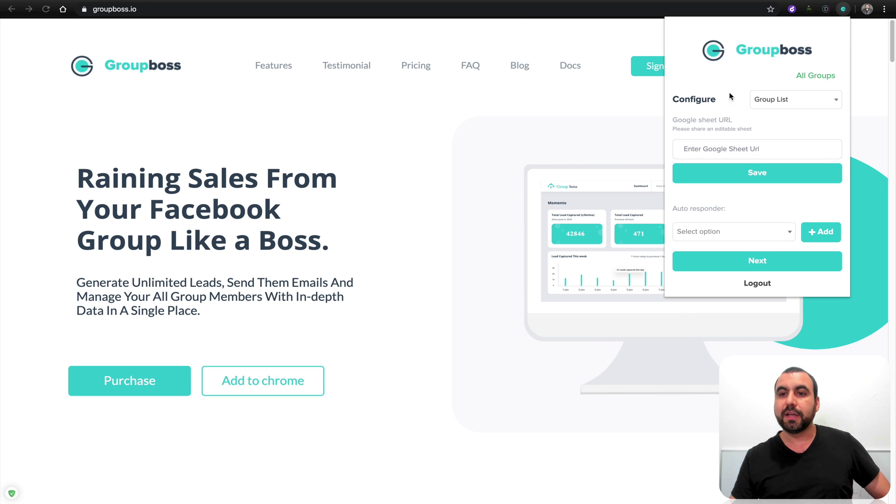
click(343, 162)
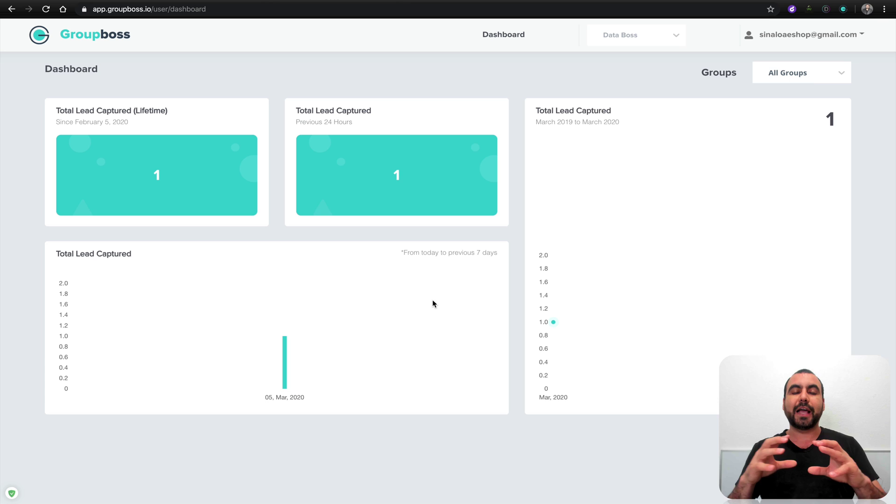
click(449, 3)
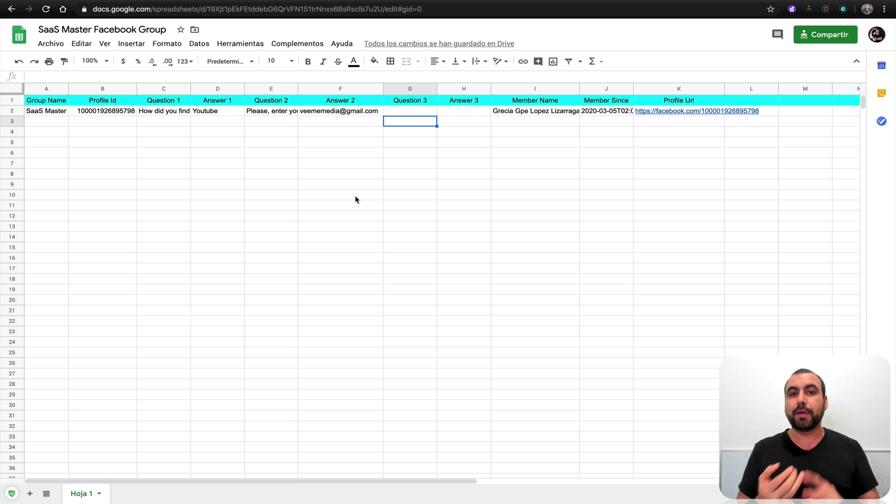
click(35, 102)
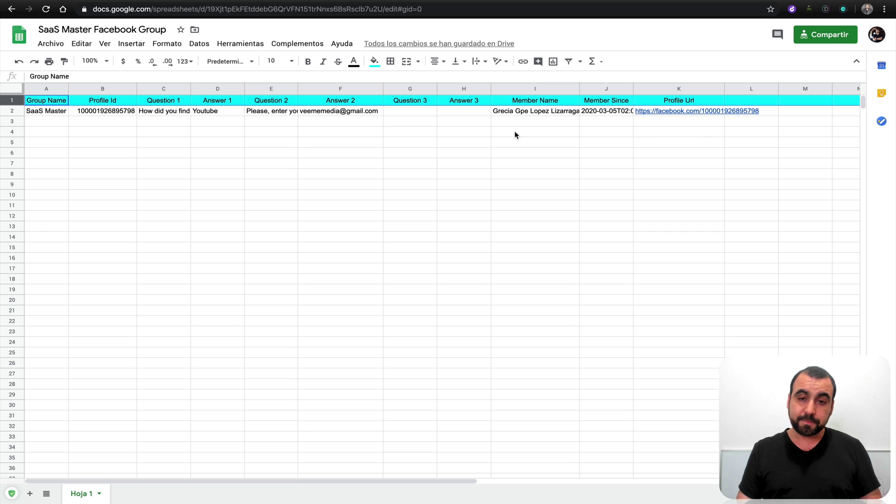
click(362, 112)
- Go to Edit Group Settings and open the Membership Requests 'Ask Questions' settings
click(420, 146)
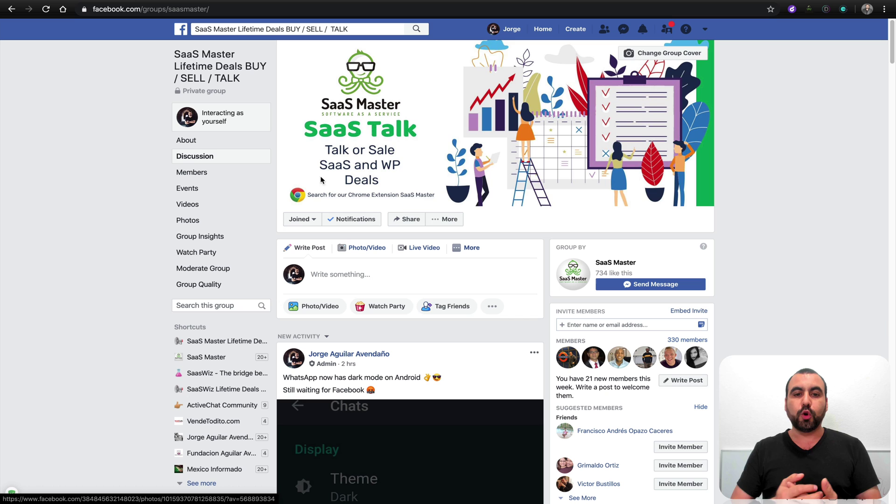
click(445, 219)
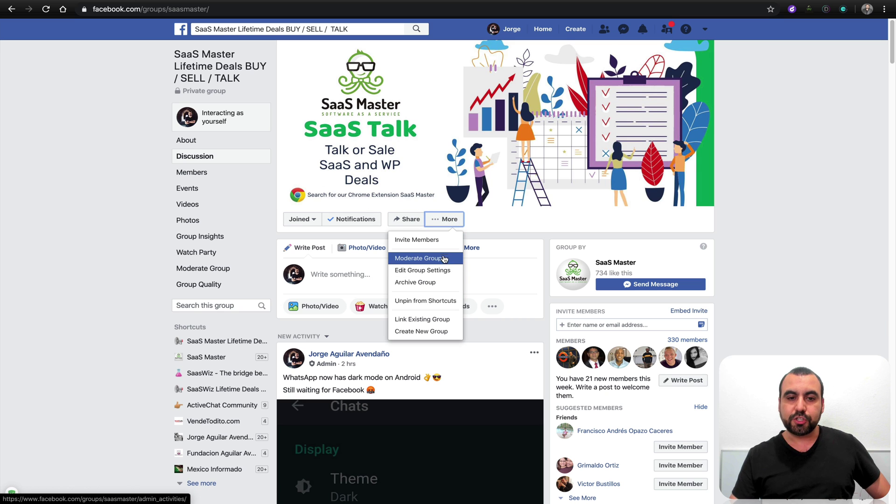
click(438, 276)
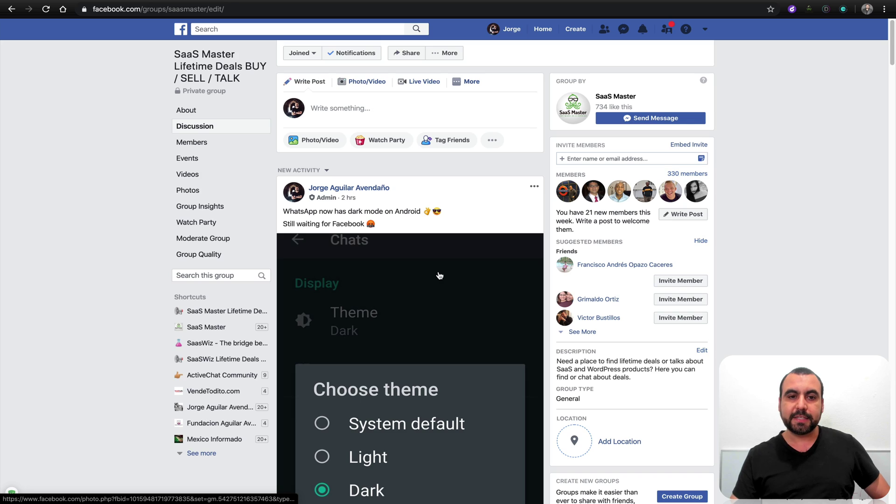
scroll(456, 333, down, 14)
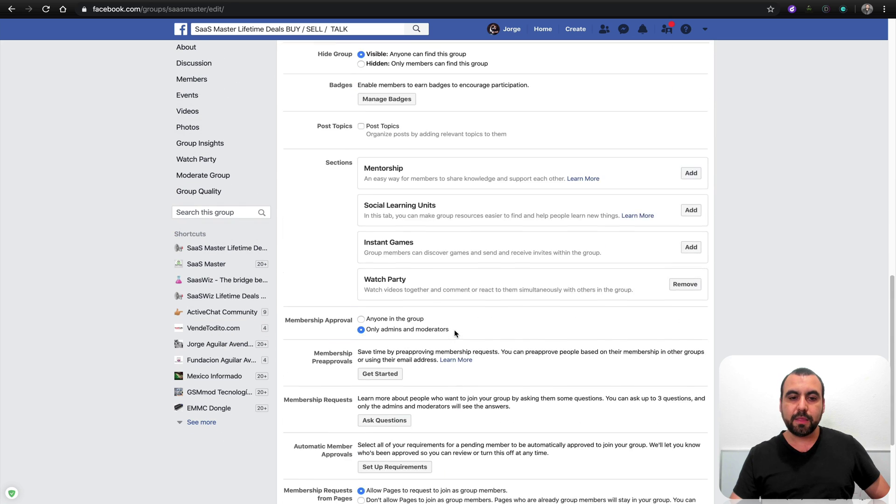
scroll(456, 333, down, 3)
drag(284, 240, 380, 239)
click(393, 242)
click(399, 261)
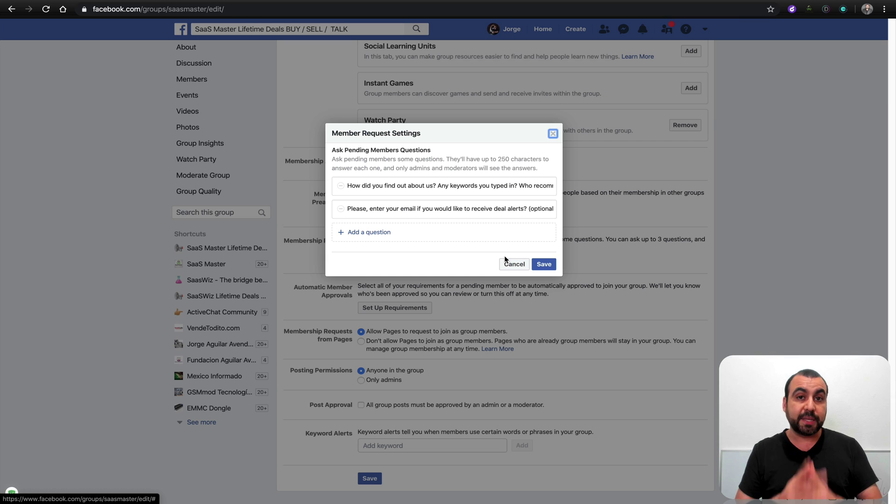
- Read the first join question asking how members found the group
click(350, 186)
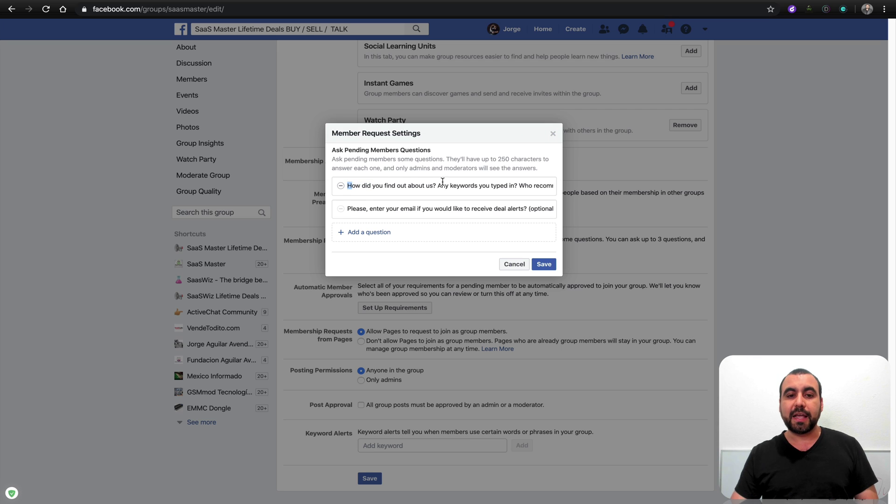
drag(491, 186, 553, 185)
click(499, 186)
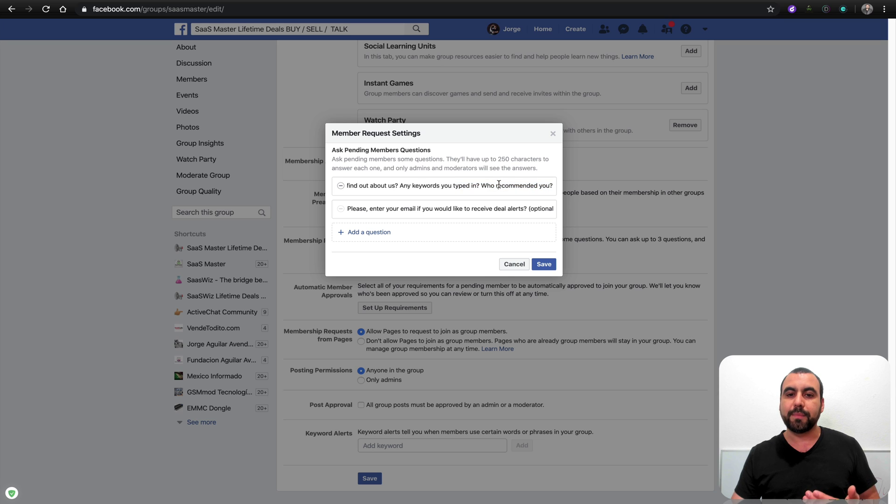
double_click(516, 186)
click(468, 186)
- Read the optional deal-alerts email question, then cancel without saving changes
click(371, 209)
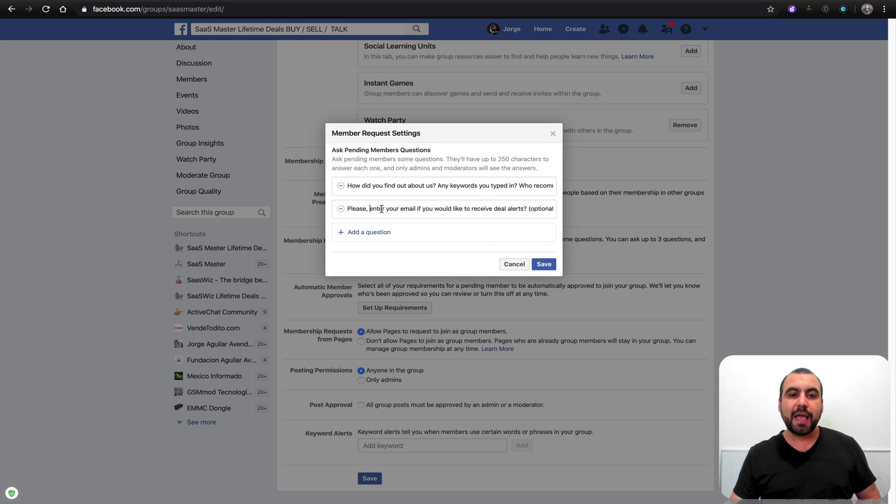
drag(373, 209, 556, 212)
click(359, 209)
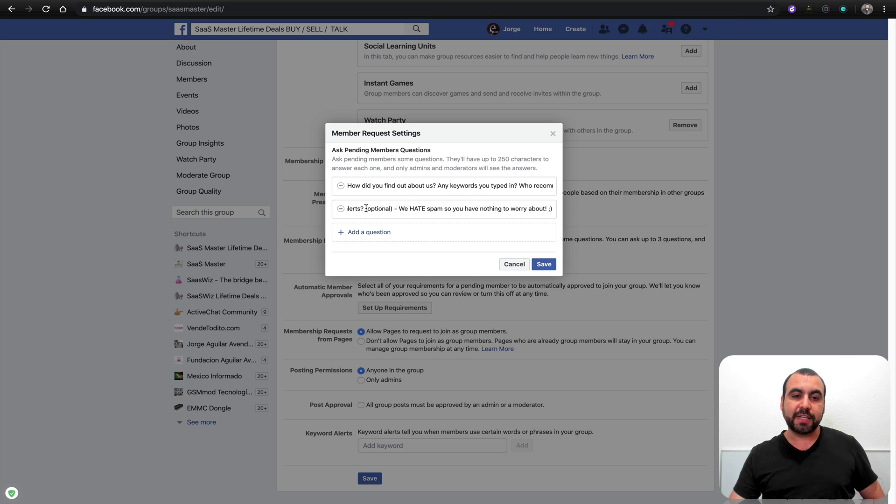
double_click(367, 208)
click(469, 208)
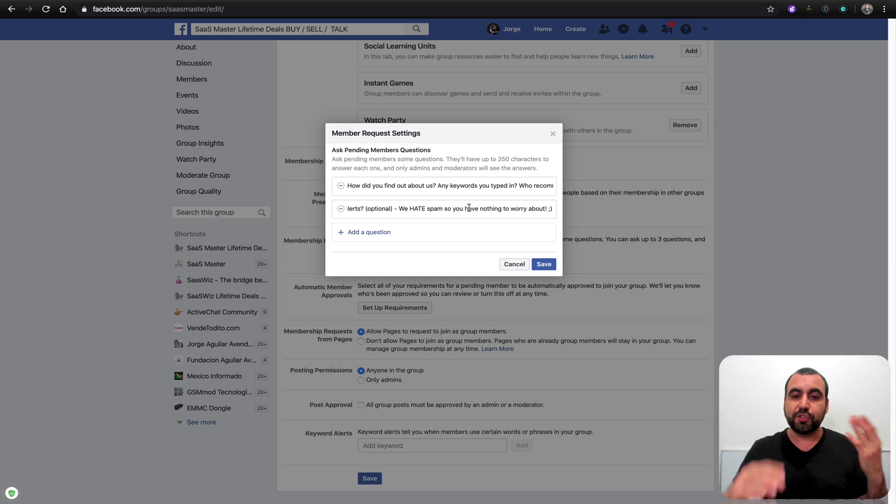
click(521, 262)
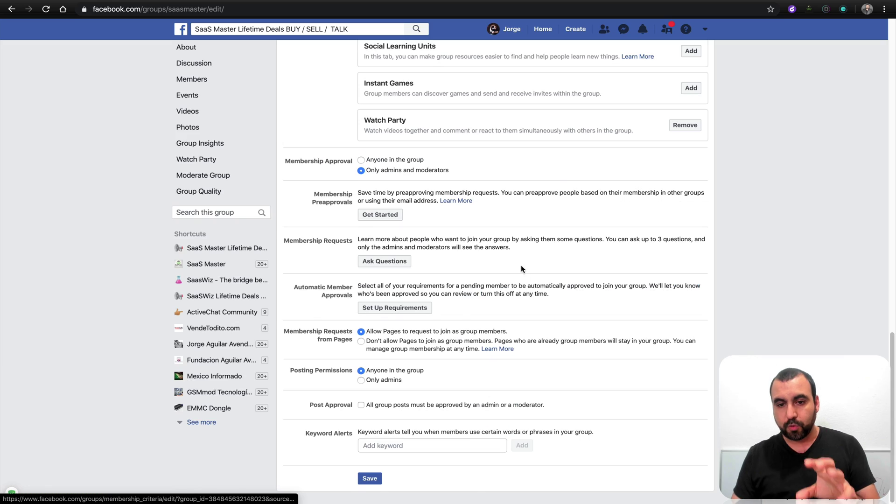
- Scroll the 'saas master' results up to the SaaS Master Lifetime Deals BUY / SELL / TALK group
scroll(521, 266, up, 15)
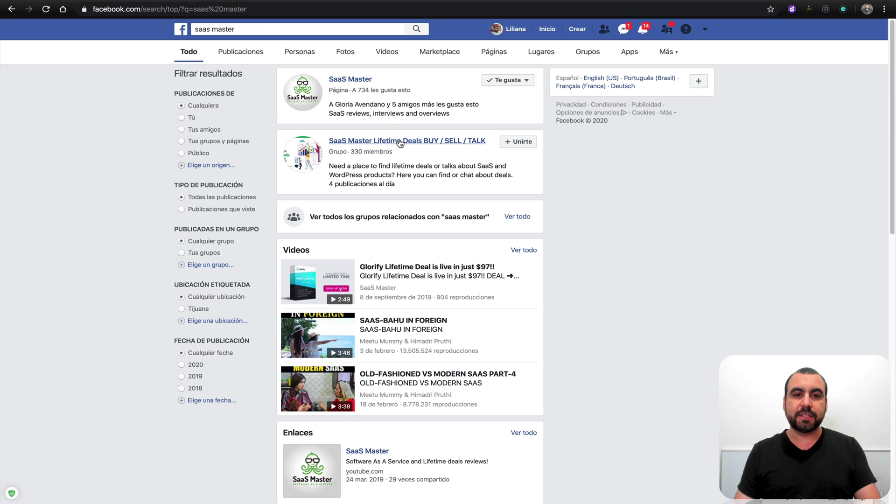
- Request to join the group and answer 'suggested' to how they found it
click(520, 146)
click(504, 239)
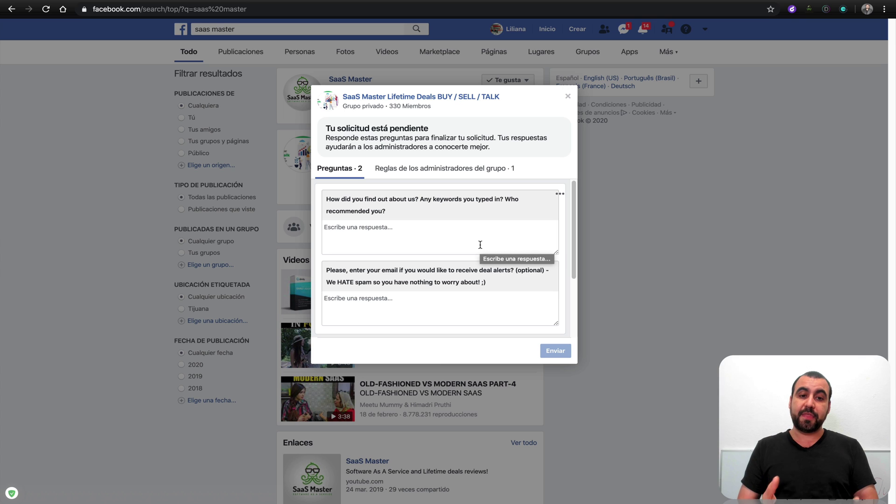
click(363, 232)
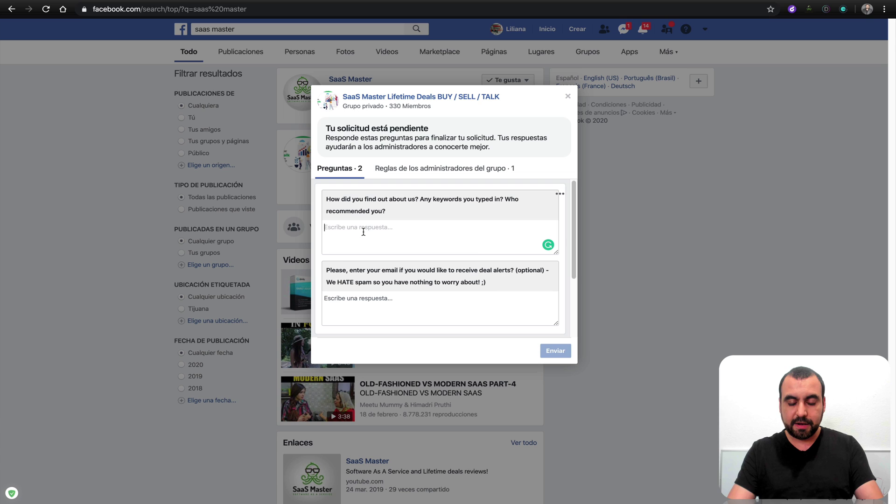
text(suggested)
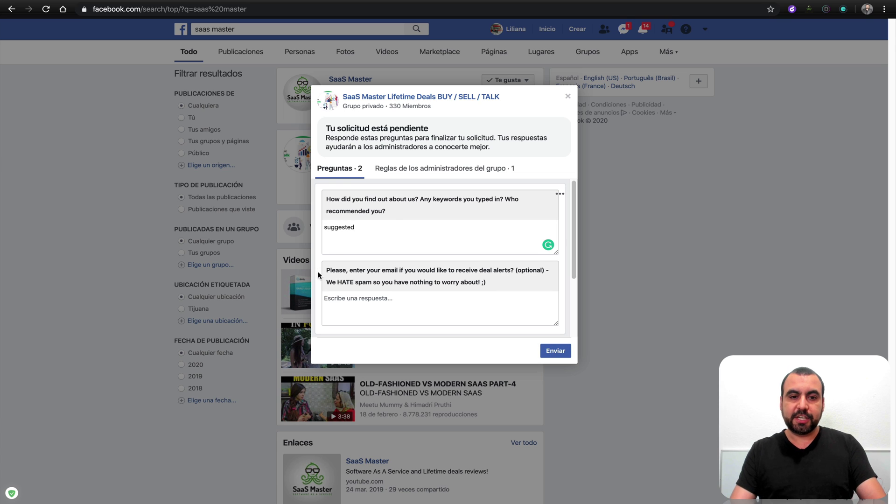
- Enter a Gmail address as the email answer, submit with Enviar and accept the notice
click(372, 308)
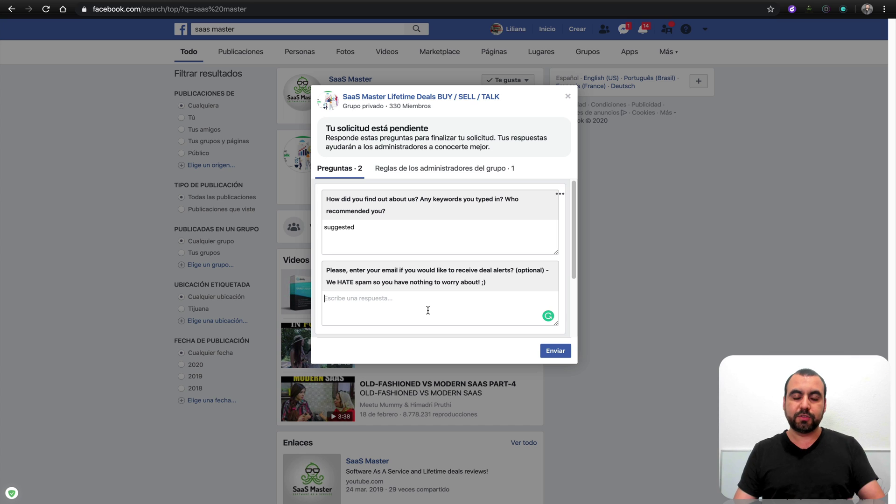
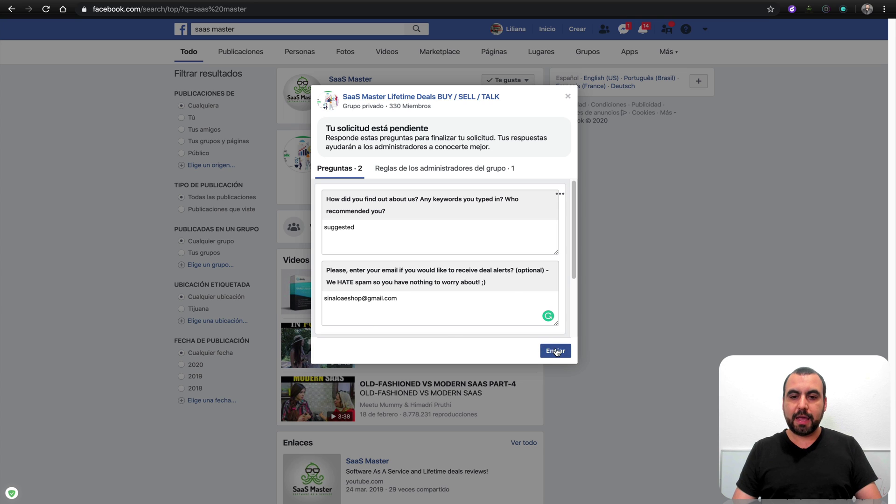
scroll(512, 288, down, 2)
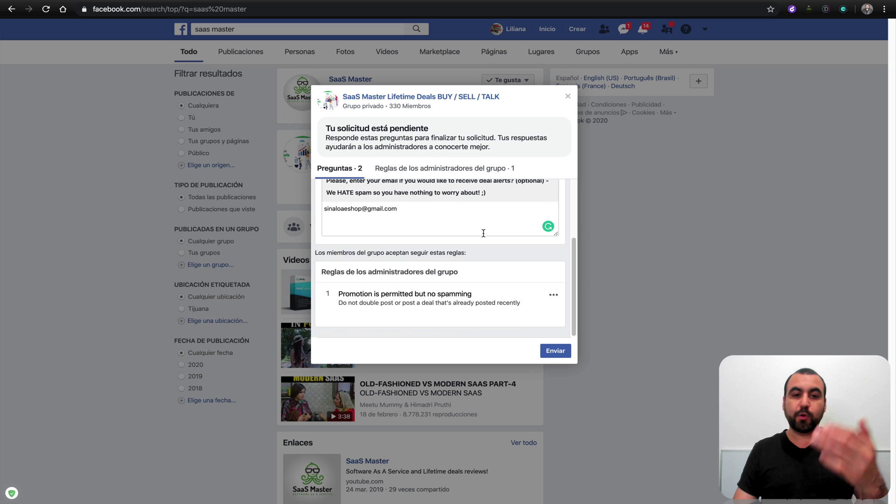
click(563, 351)
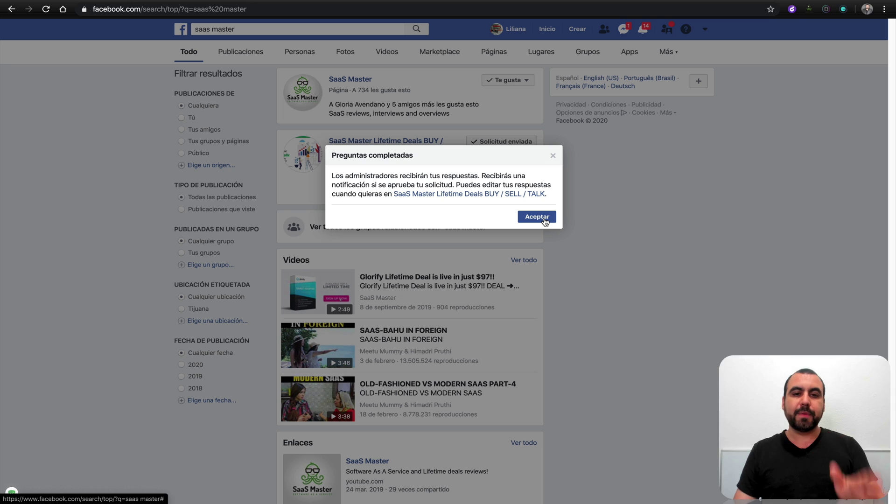
click(537, 218)
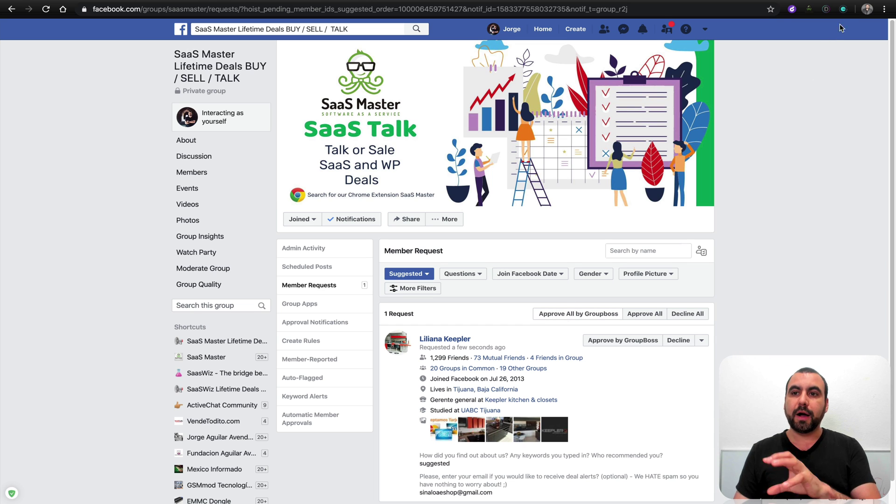
- Approve the pending member with Approve by GroupBoss, leaving 0 member requests
click(844, 9)
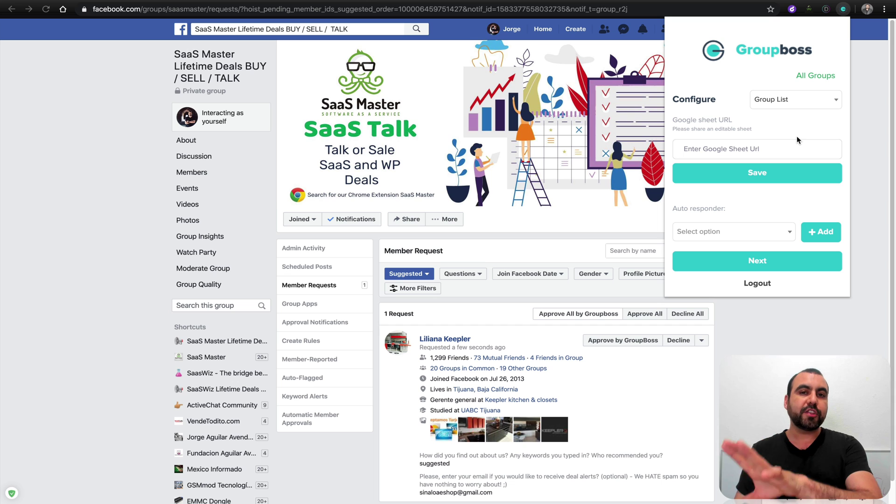
click(785, 332)
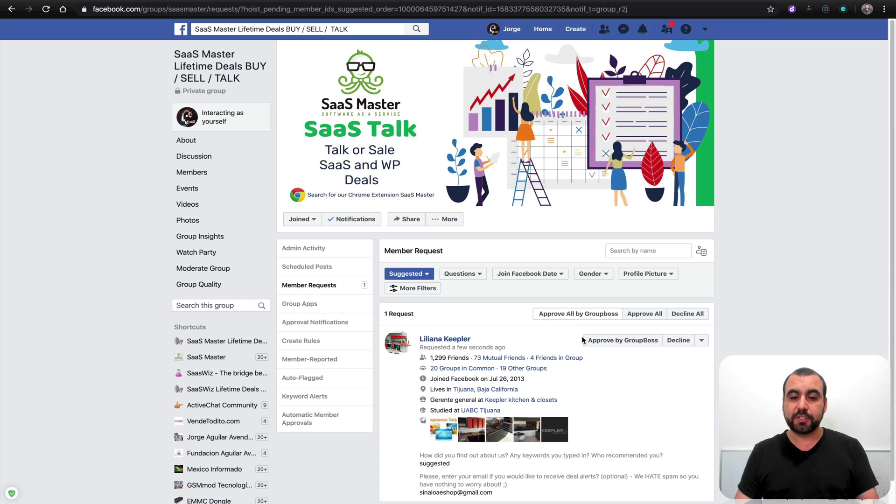
click(612, 341)
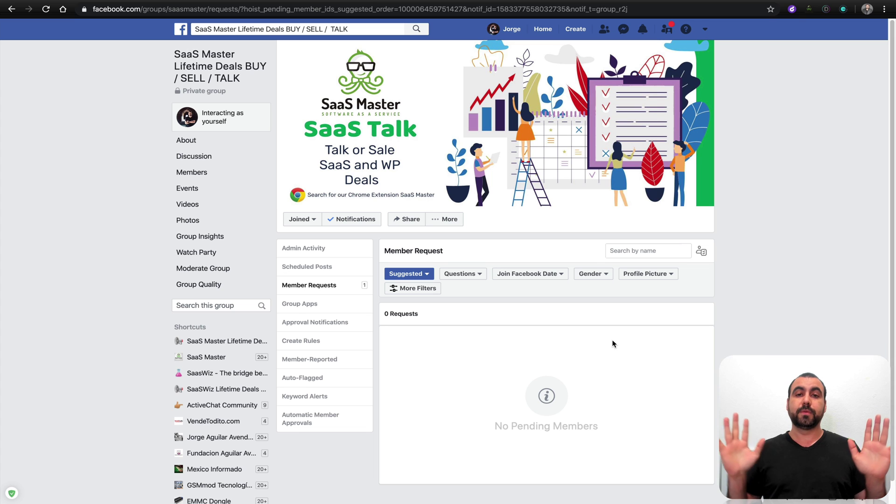
- Inspect the second lead row's cells: both questions, answers, empty third question, member name and member-since date
key(ctrl+Tab)
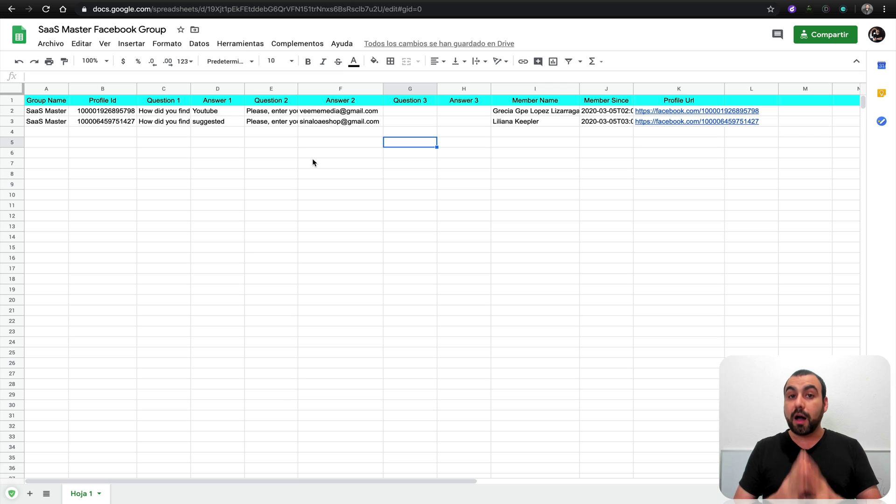
click(58, 123)
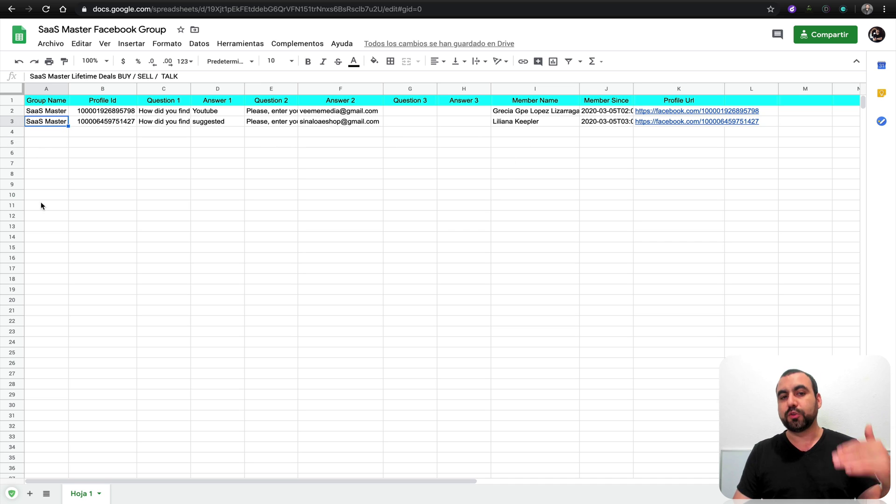
click(109, 115)
click(174, 121)
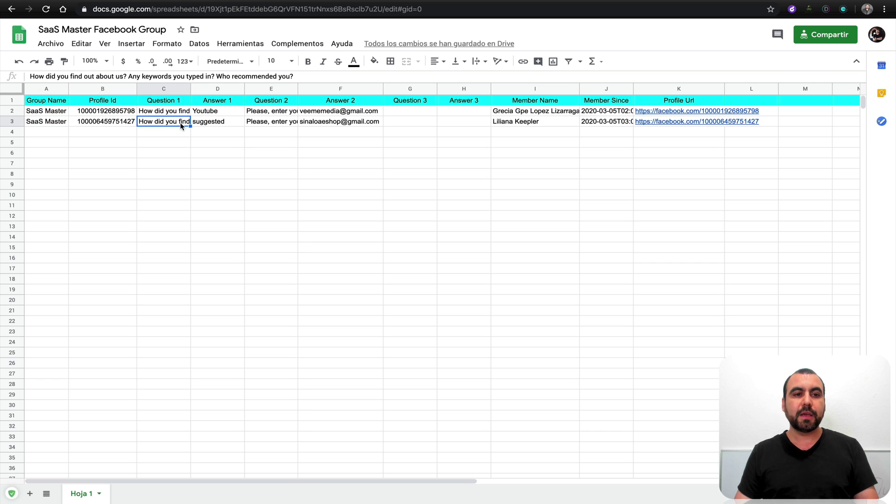
click(222, 122)
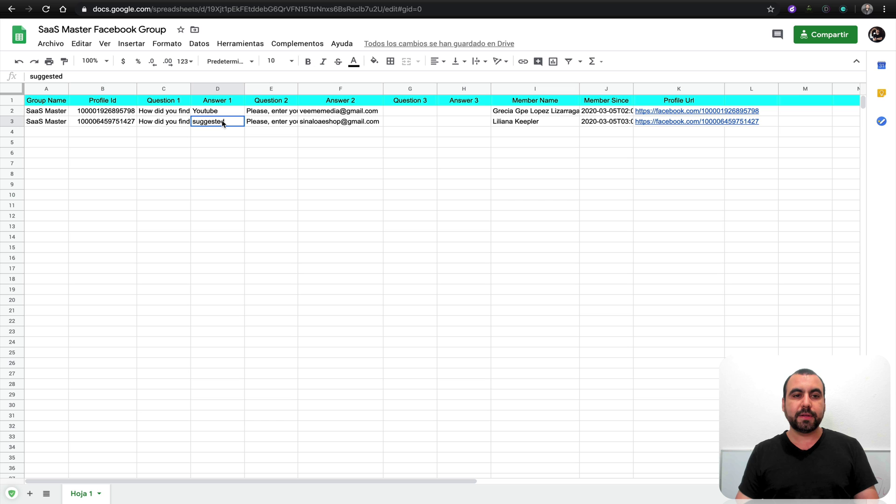
click(277, 123)
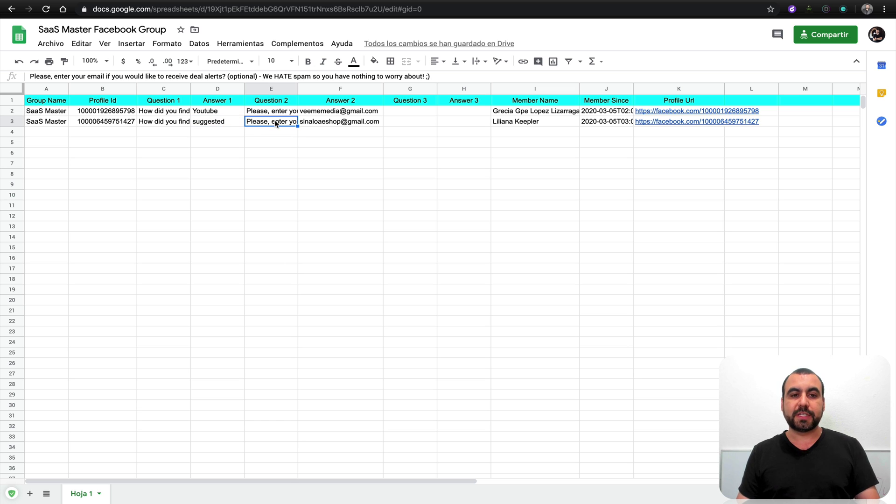
click(331, 122)
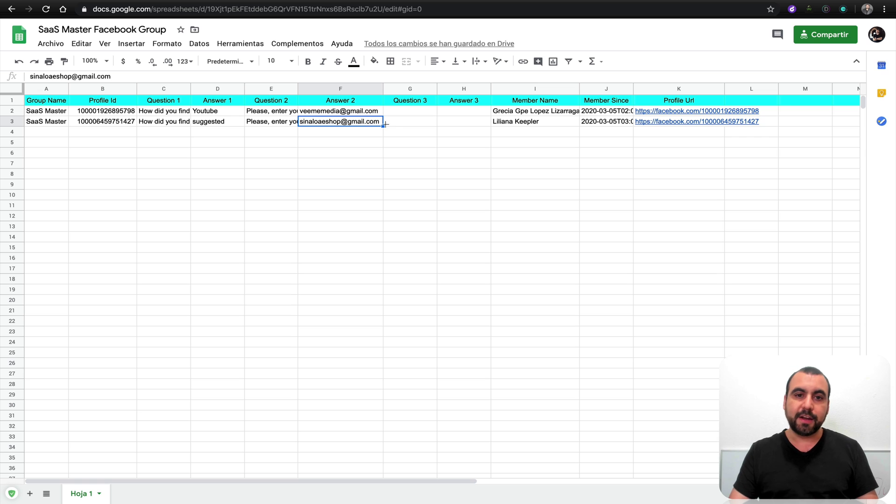
click(405, 124)
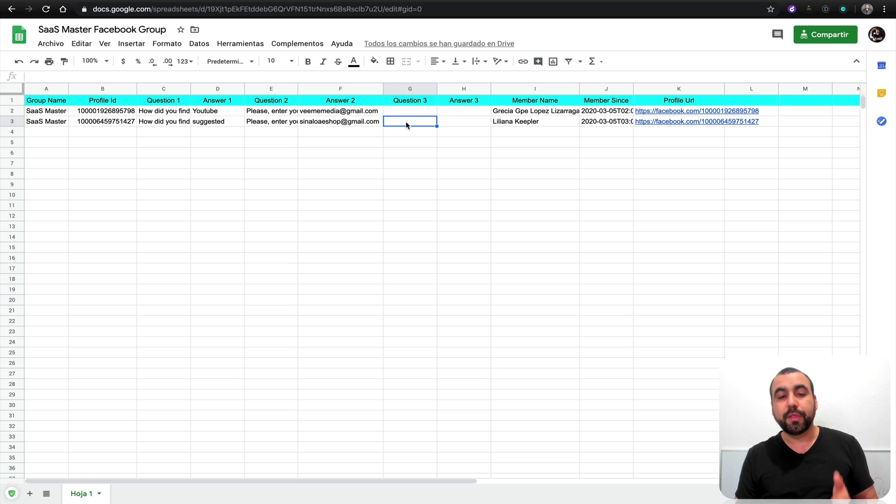
click(537, 119)
click(613, 124)
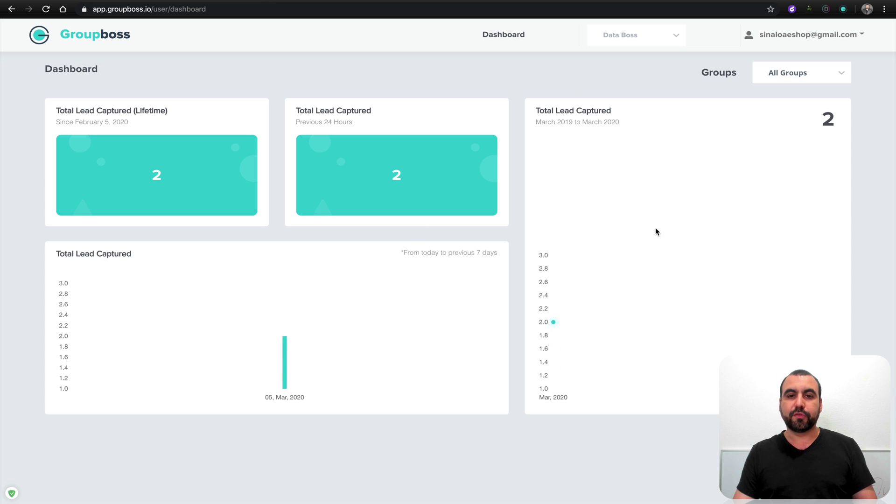
- Pick SaaS Master Lifetime Deals in the Data Boss dropdown to list both captured leads
click(617, 39)
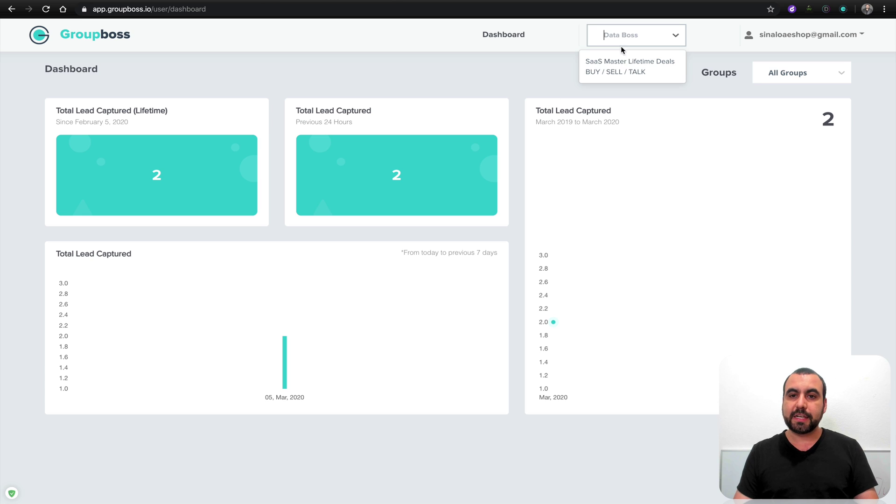
click(622, 65)
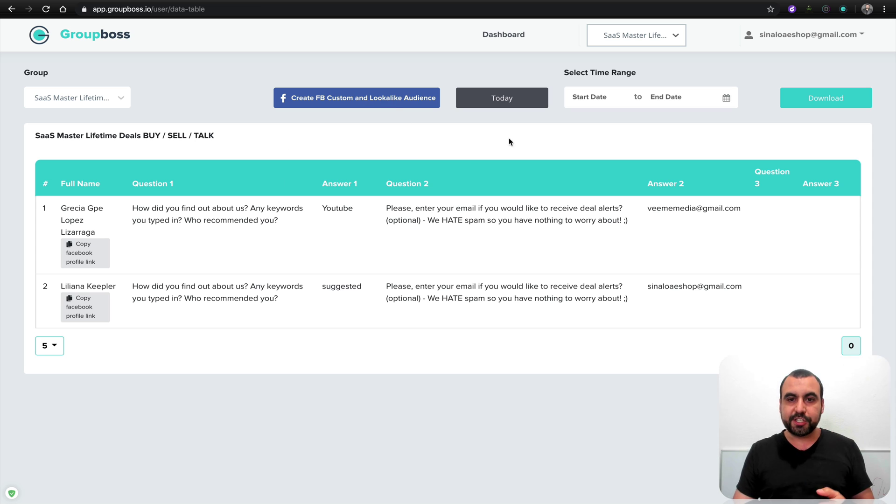
click(597, 98)
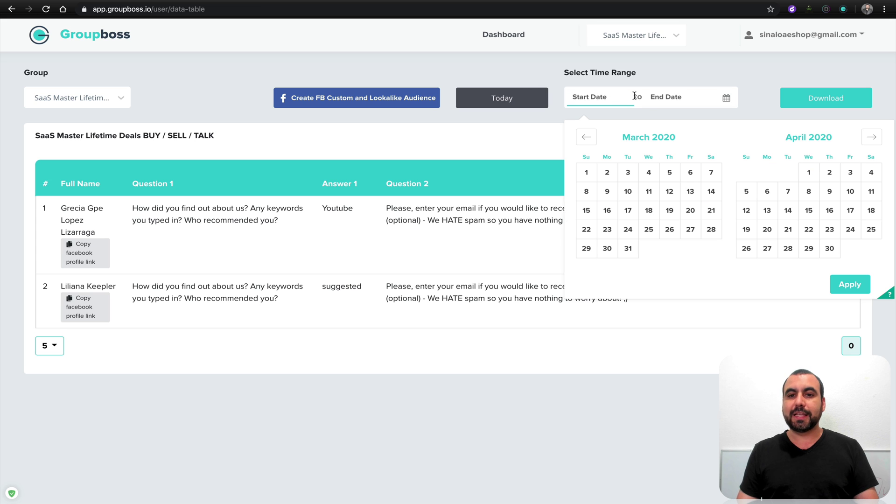
click(785, 77)
click(794, 97)
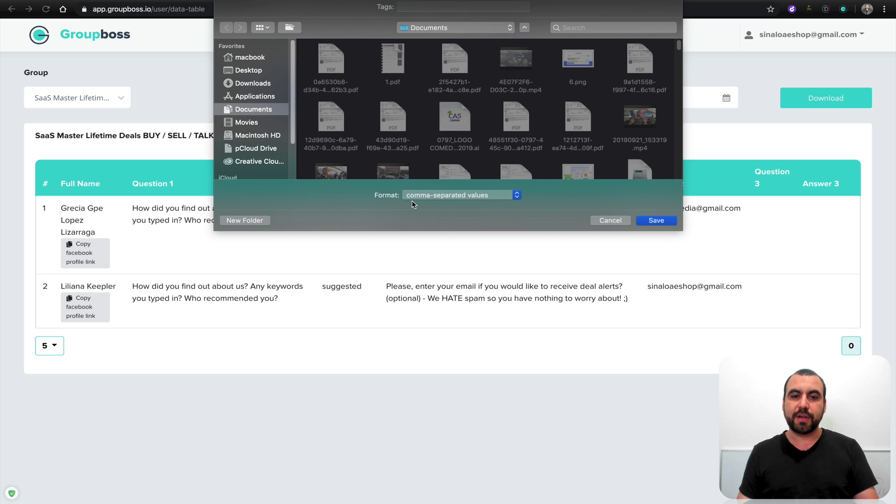
click(611, 223)
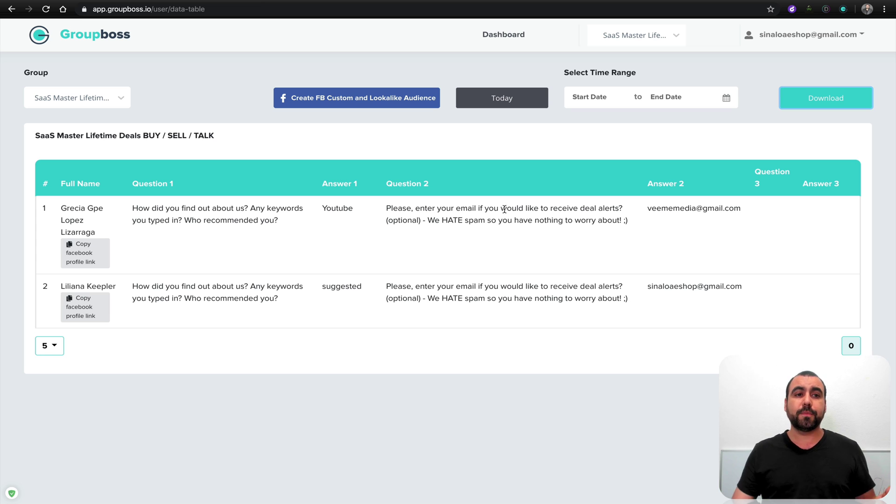
- Select SaaS Master Lifetime Deals in the Groupboss Group List, then view its linked sheet
key(ctrl+Tab)
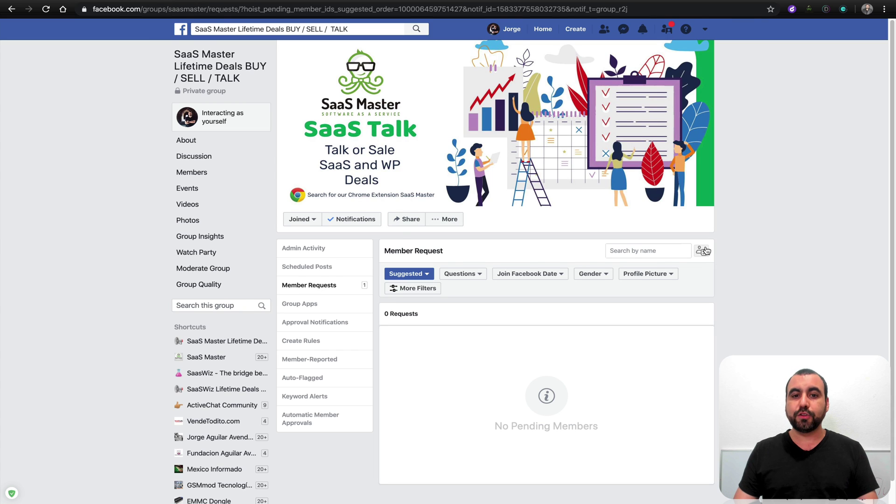
click(844, 9)
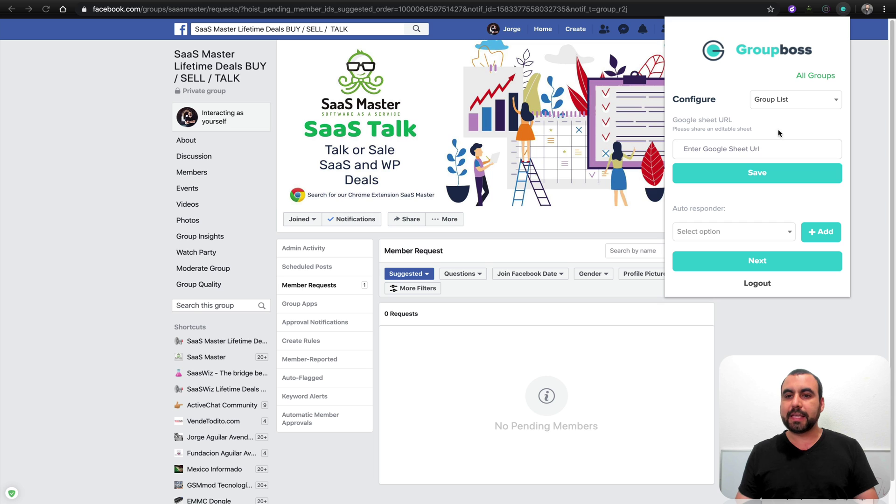
click(807, 100)
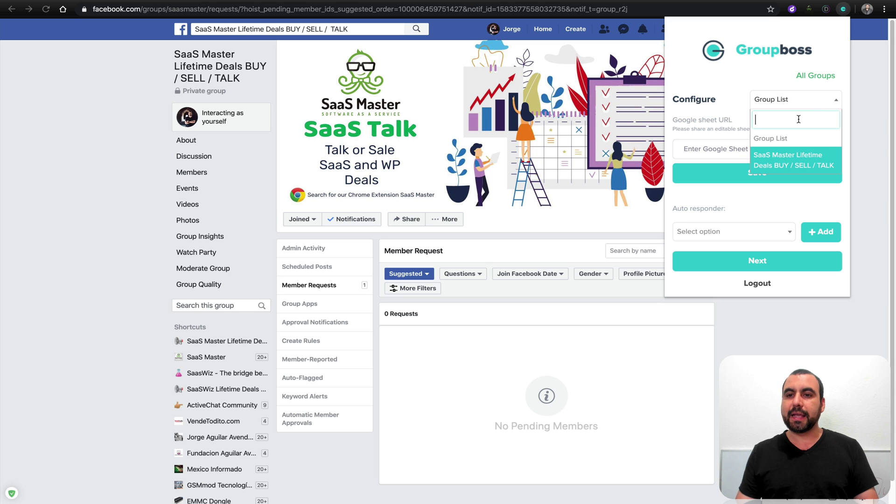
click(802, 161)
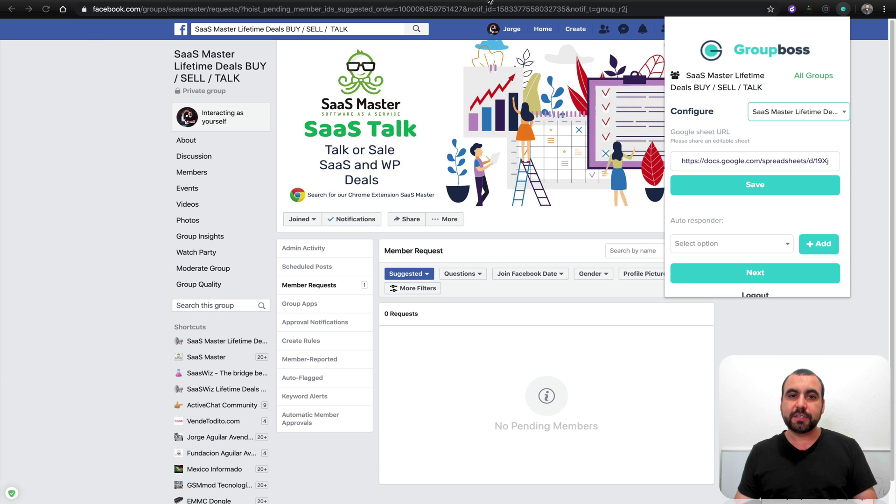
key(ctrl+Tab)
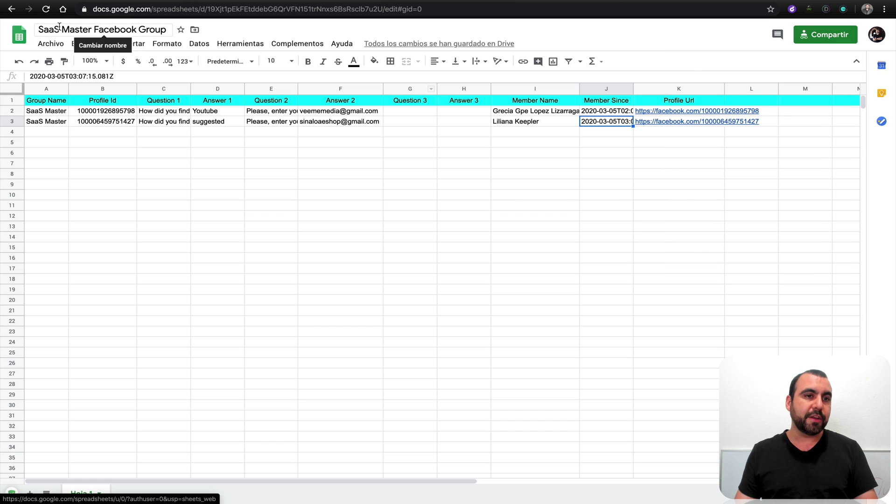
- Keep the sheet's link sharing at 'Cualquier usuario con el enlace puede editar'
click(260, 196)
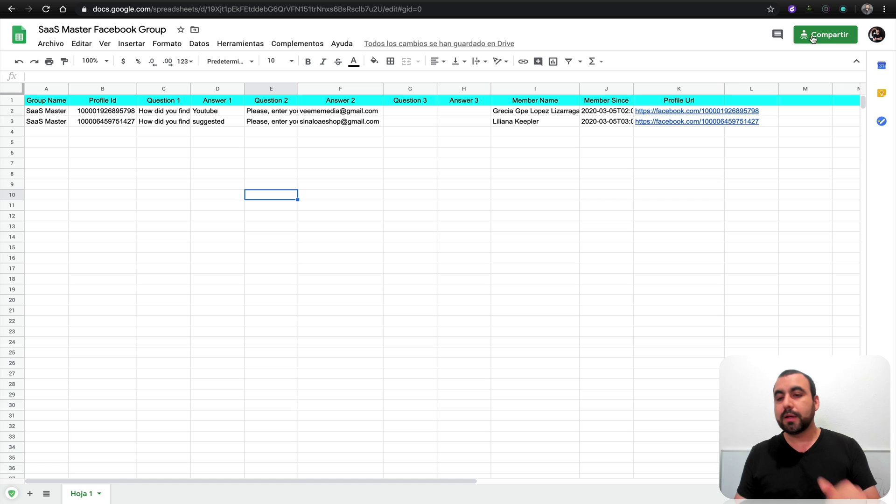
click(828, 38)
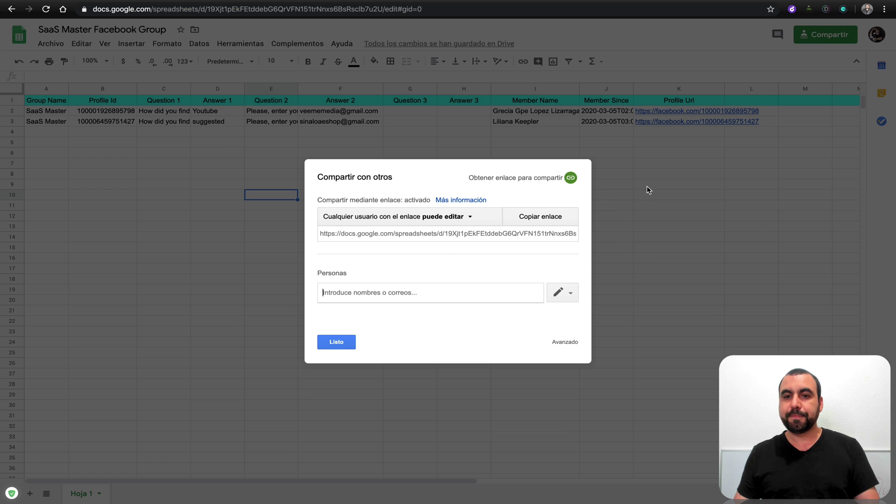
click(430, 218)
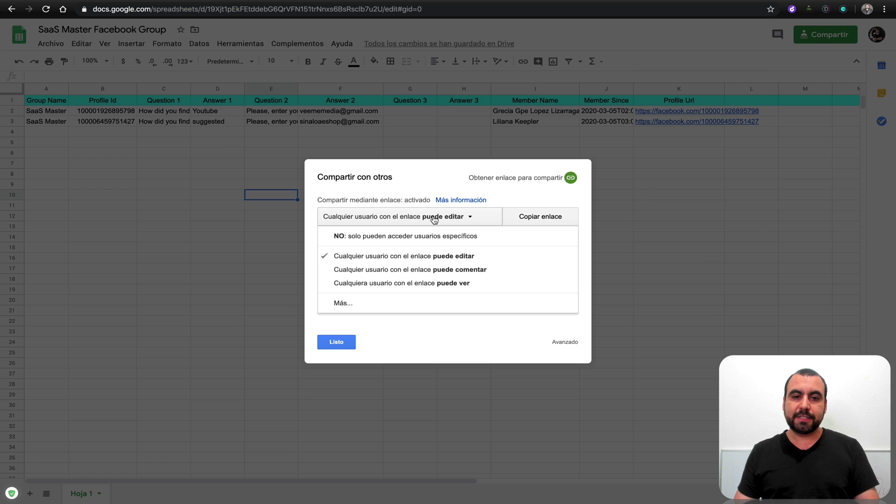
click(461, 231)
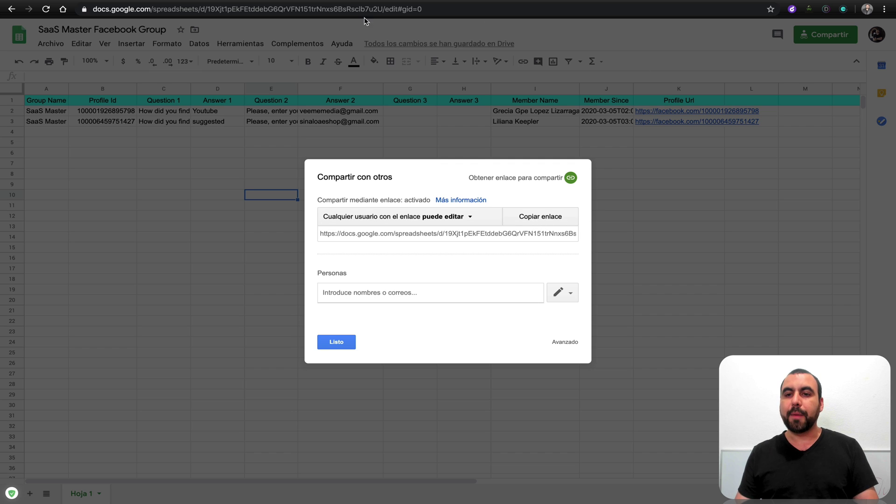
- Back on the member requests, open the Groupboss panel and inspect its Google Sheet URL field
click(102, 1)
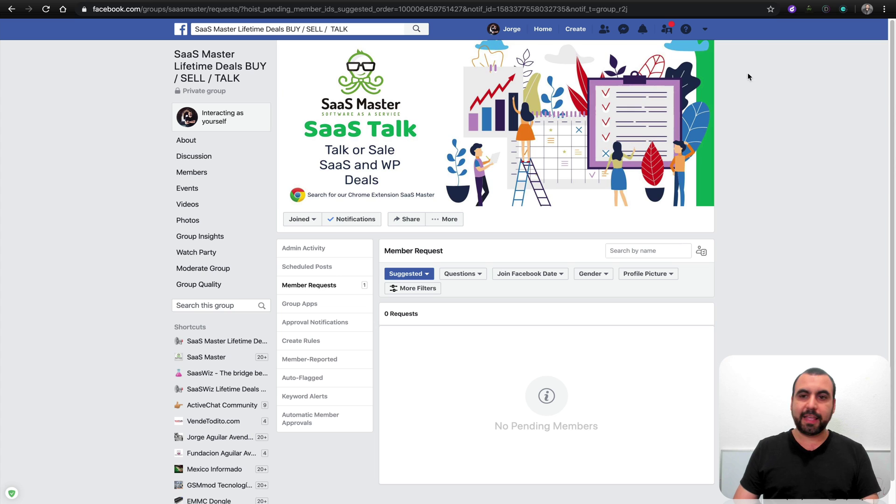
click(844, 9)
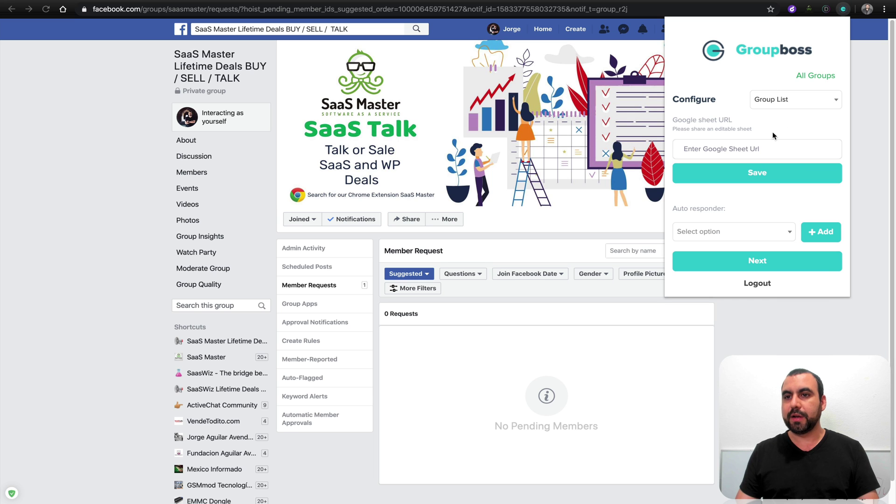
click(752, 152)
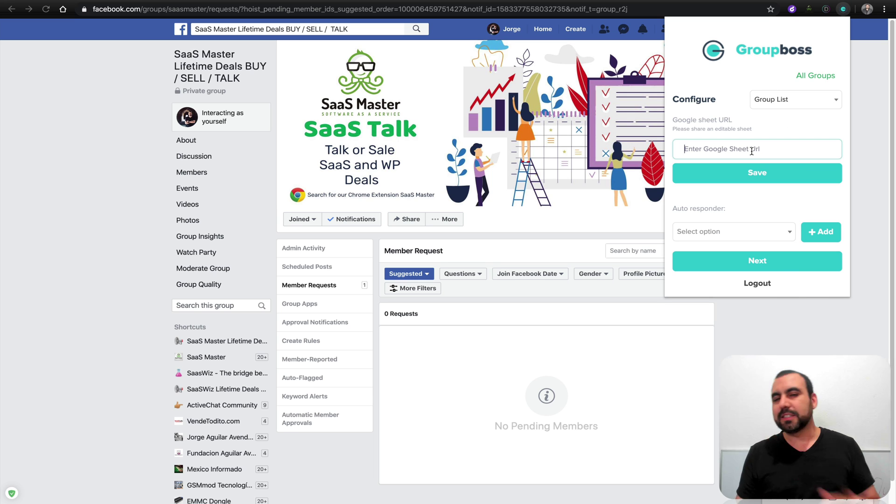
click(753, 213)
- Review the MailChimp and ActiveCampaign autoresponder options twice, closing the list without choosing either
click(741, 237)
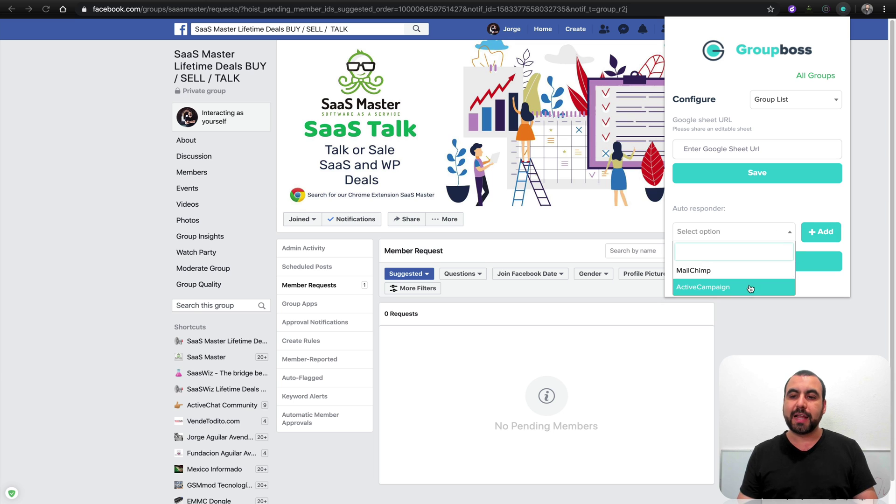
click(752, 216)
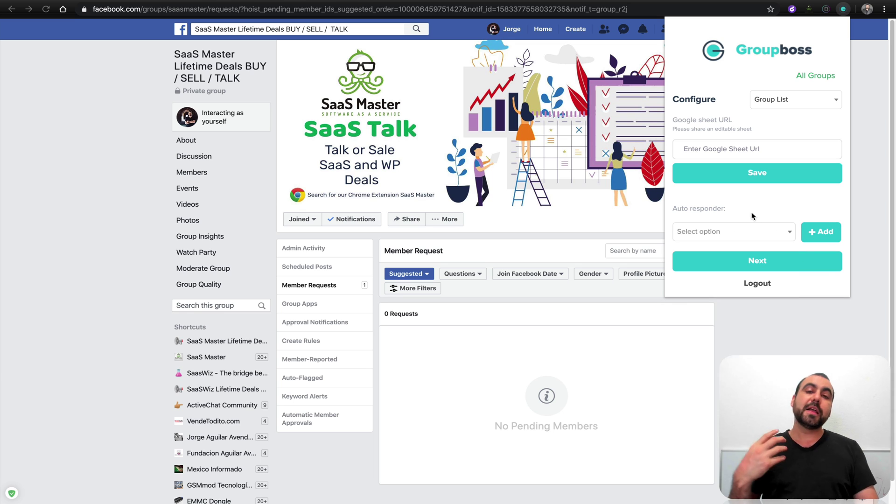
click(761, 237)
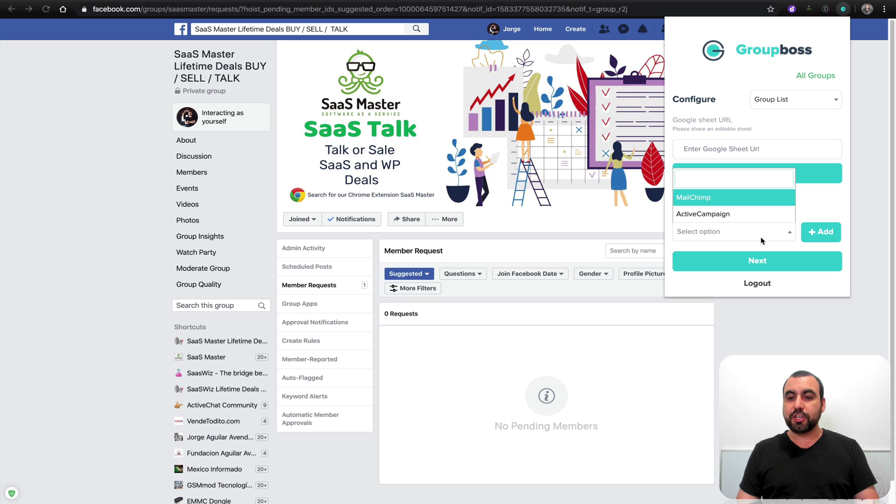
click(813, 199)
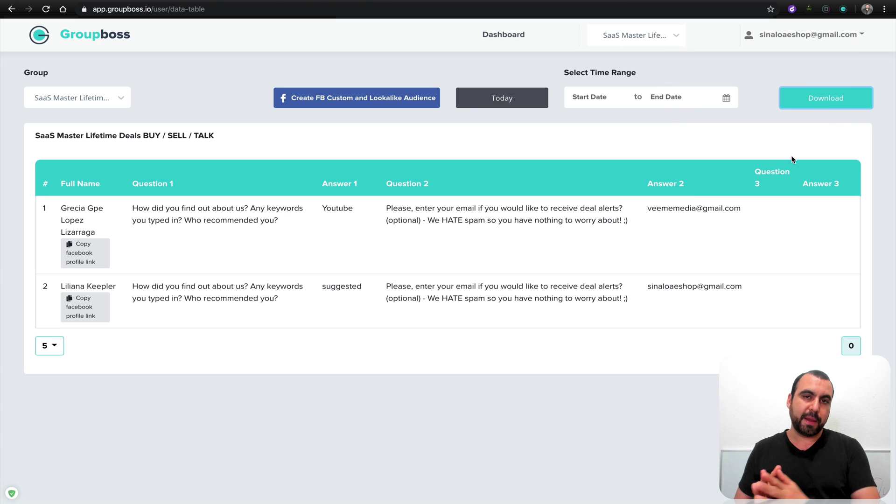
- Dismiss the spreadsheet's share dialog with Listo and go back to the Facebook Member Requests page
key(ctrl+Tab)
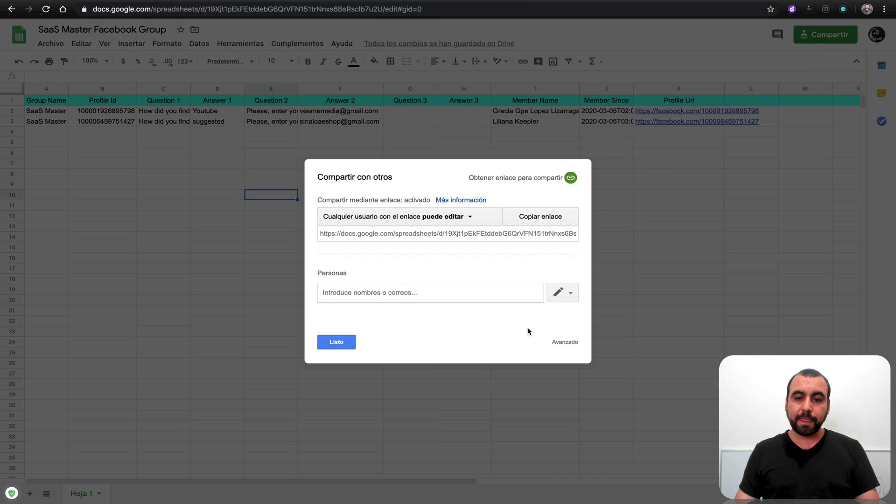
click(330, 348)
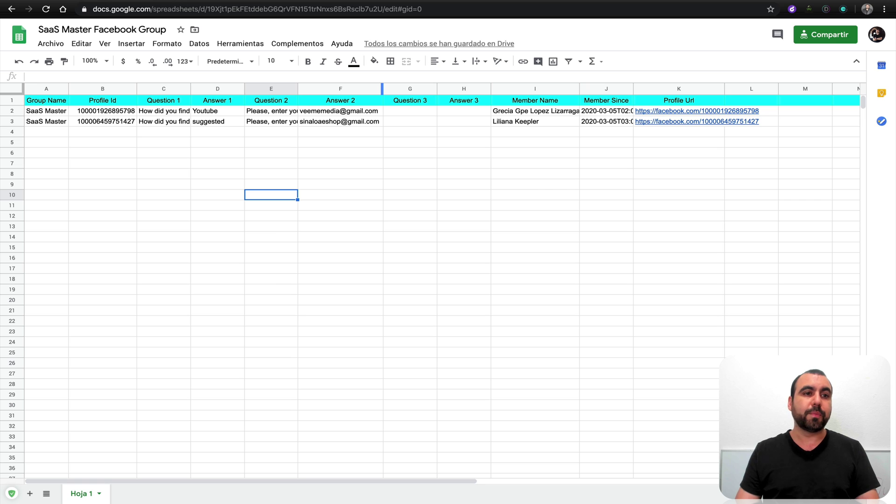
key(ctrl+Tab)
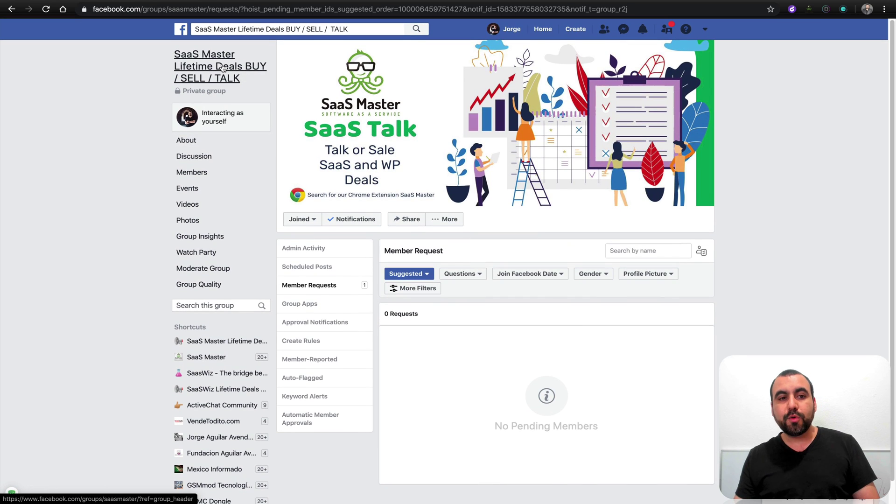
- Go to the SaaS Master Lifetime Deals BUY / SELL / TALK group's Discussion page from the sidebar title
click(224, 68)
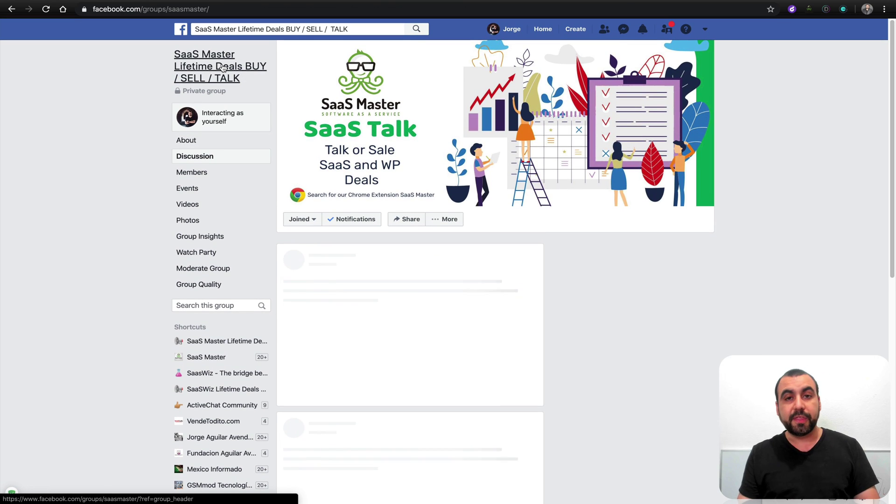